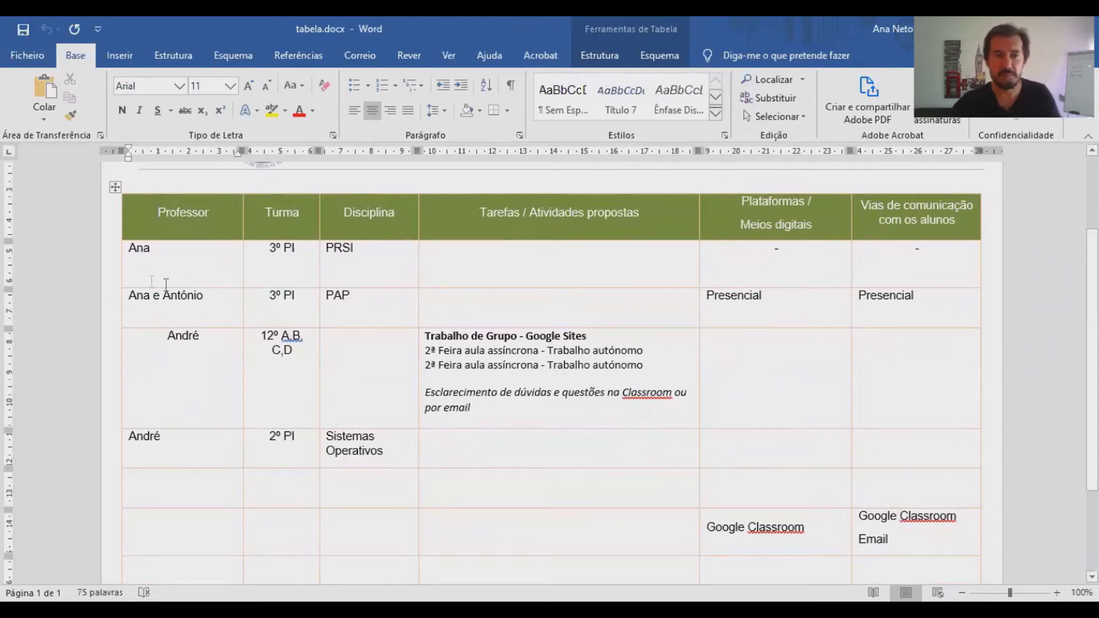
# Clear the contents of all cells in the PAP row of the table.
pyautogui.moveTo(173, 304); pyautogui.dragTo(891, 300)
pyautogui.press('Delete')
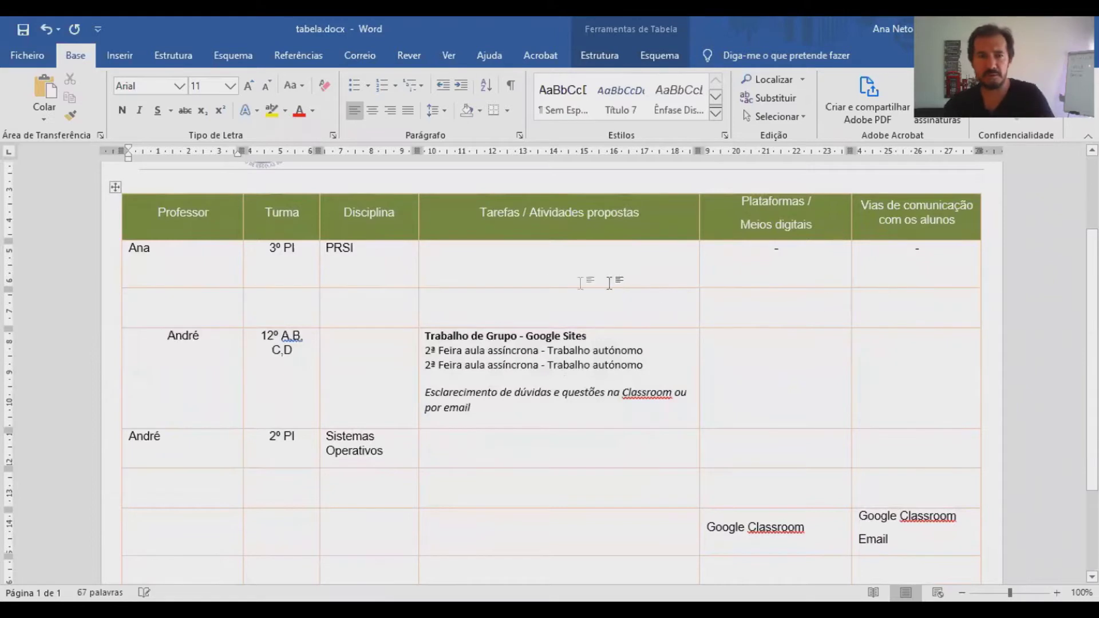
# Centre the teacher's name horizontally in the first body row's Professor cell.
pyautogui.click(176, 263)
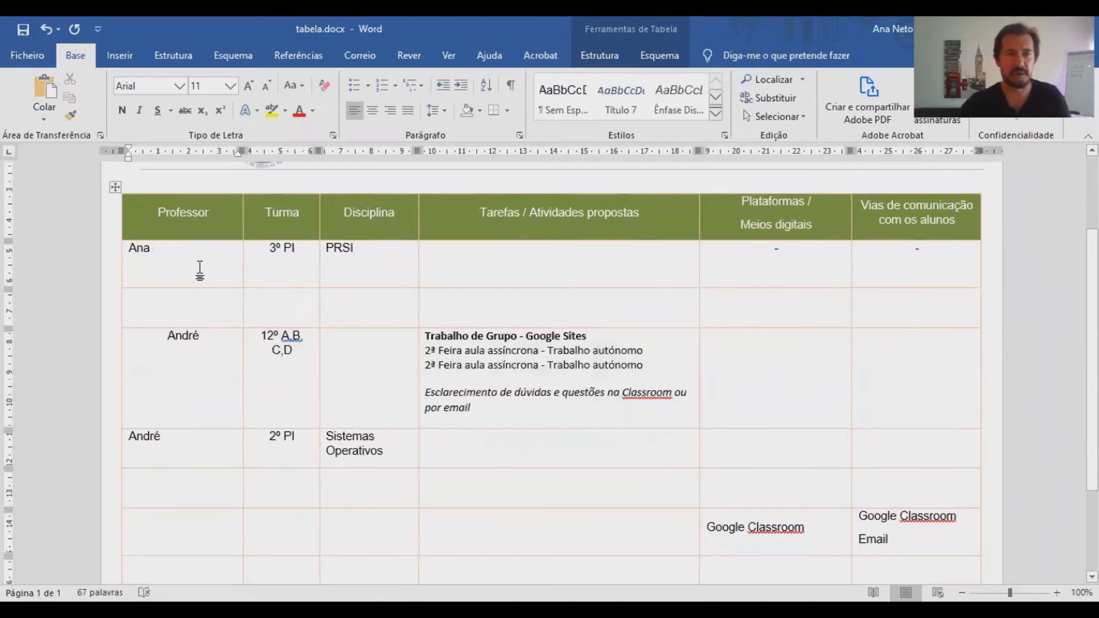
pyautogui.press('Left')
pyautogui.press('Left')
pyautogui.press('Left')
pyautogui.press('Left')
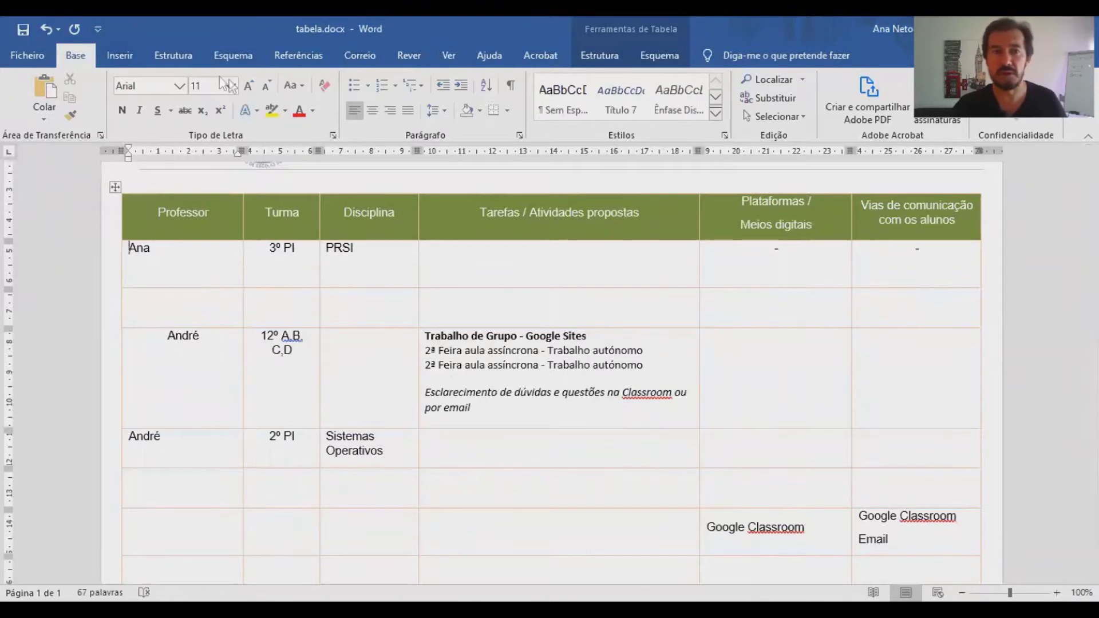
pyautogui.click(369, 113)
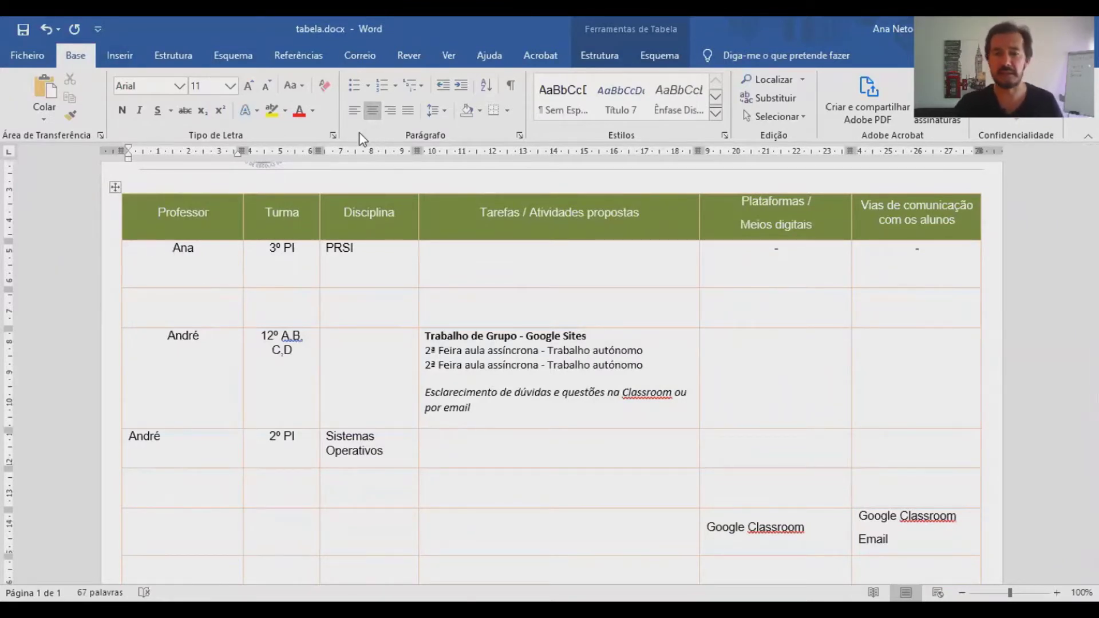
# Insert an empty line above the teacher's name in the first body row and reduce that line's font size to 3.
pyautogui.press('Return')
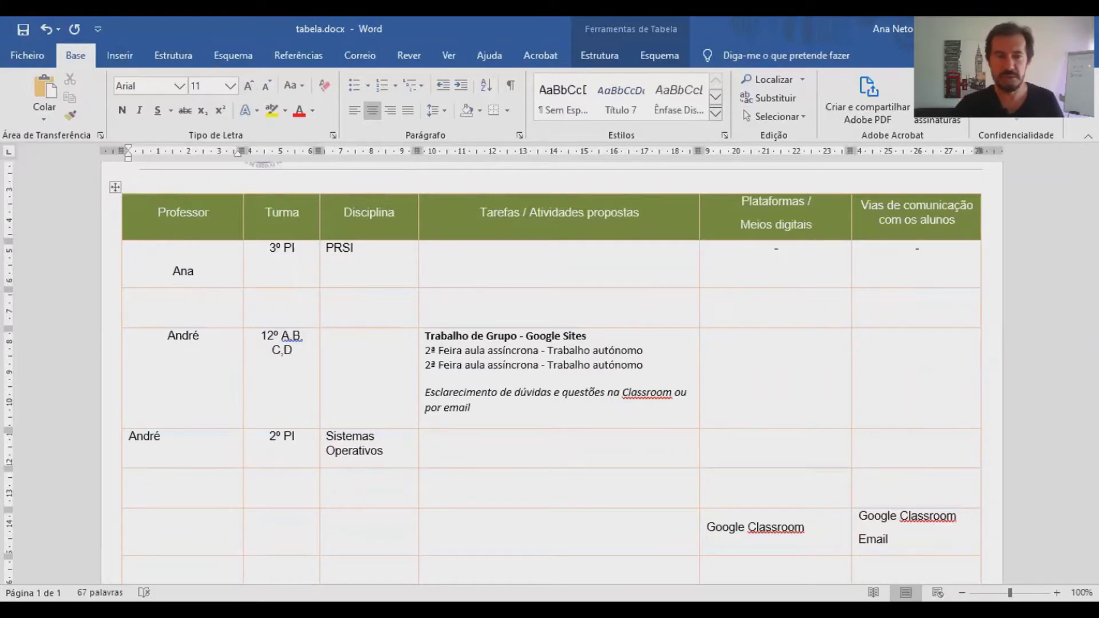
pyautogui.click(203, 252)
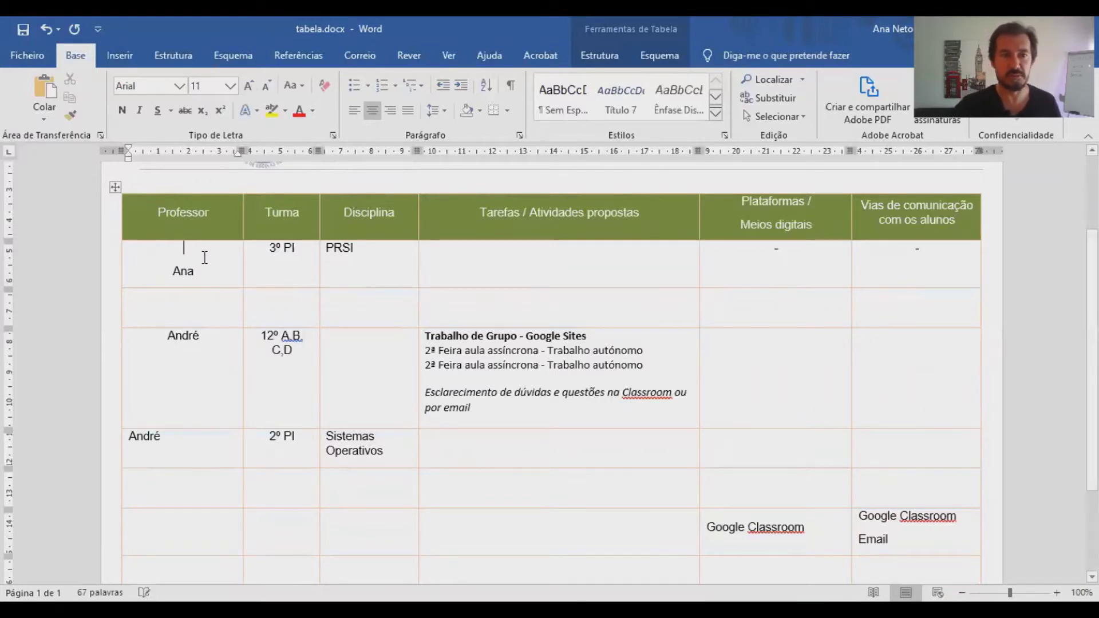
pyautogui.click(267, 86)
pyautogui.click(266, 85)
pyautogui.click(267, 86)
pyautogui.click(266, 84)
pyautogui.click(266, 85)
pyautogui.click(265, 85)
pyautogui.click(265, 85)
pyautogui.click(266, 84)
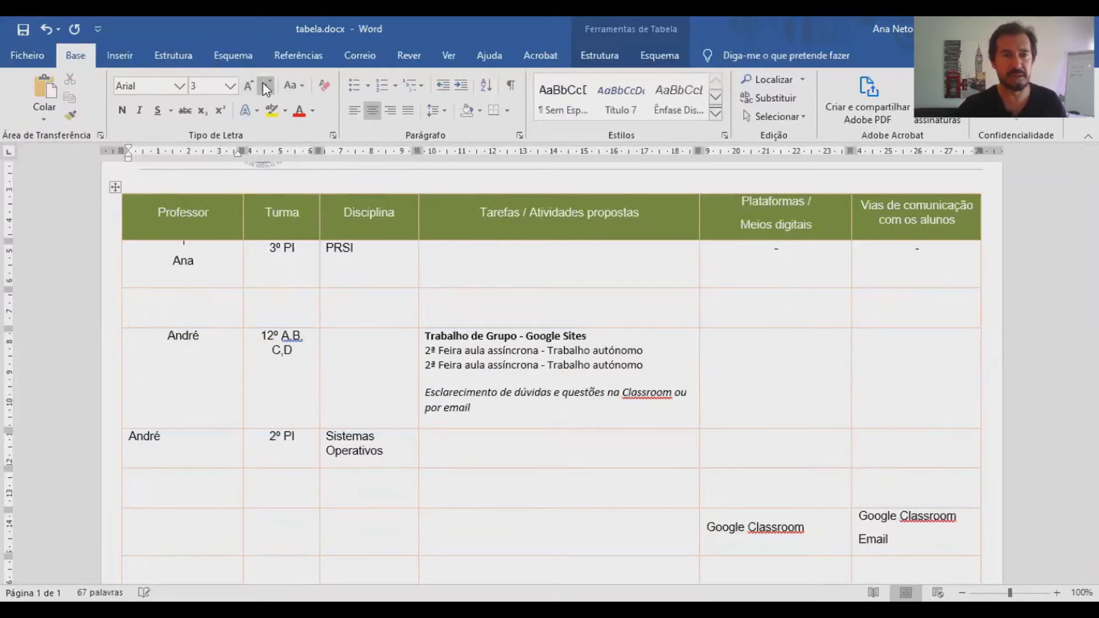
# Insert an empty line above "3º PI" in the first body row's Turma cell and reduce its font size to 3.
pyautogui.click(244, 258)
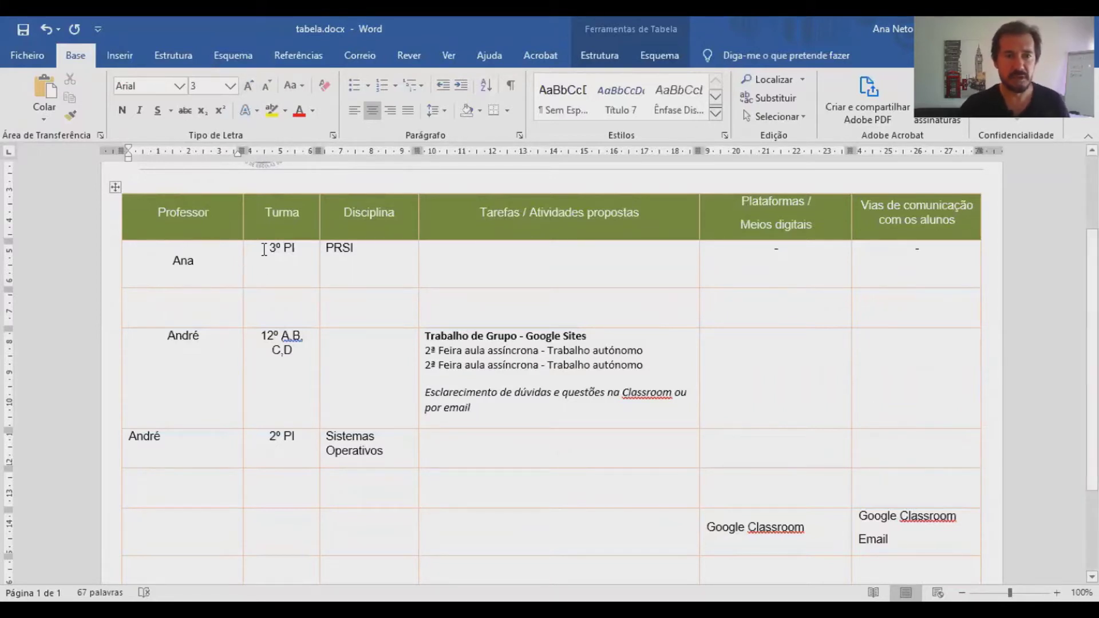
pyautogui.press('Return')
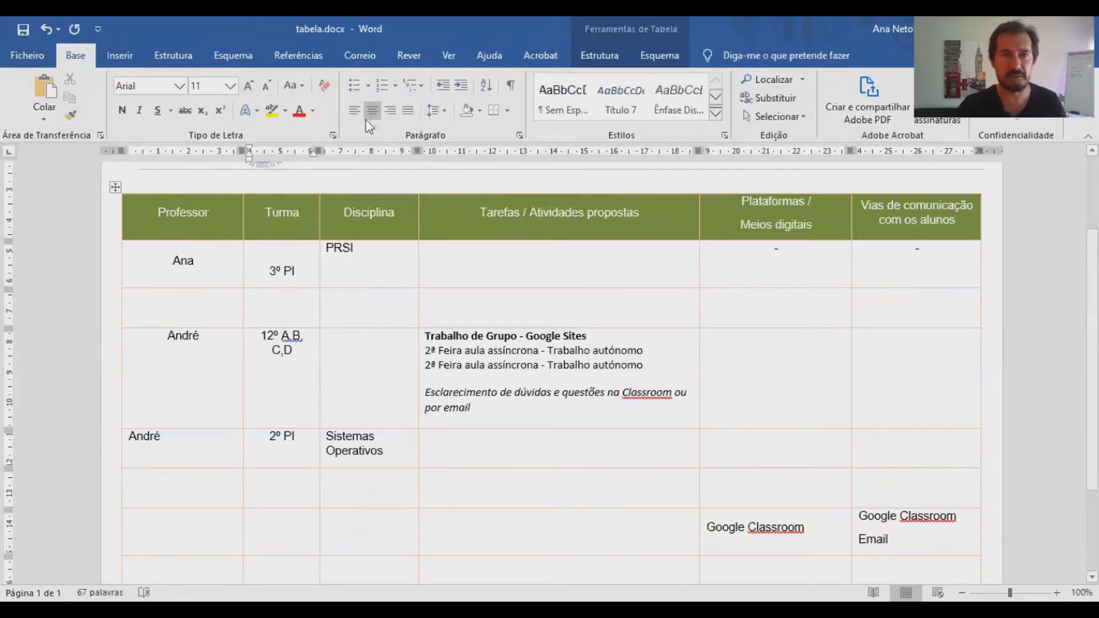
pyautogui.click(268, 89)
pyautogui.click(266, 86)
pyautogui.click(266, 84)
pyautogui.click(266, 83)
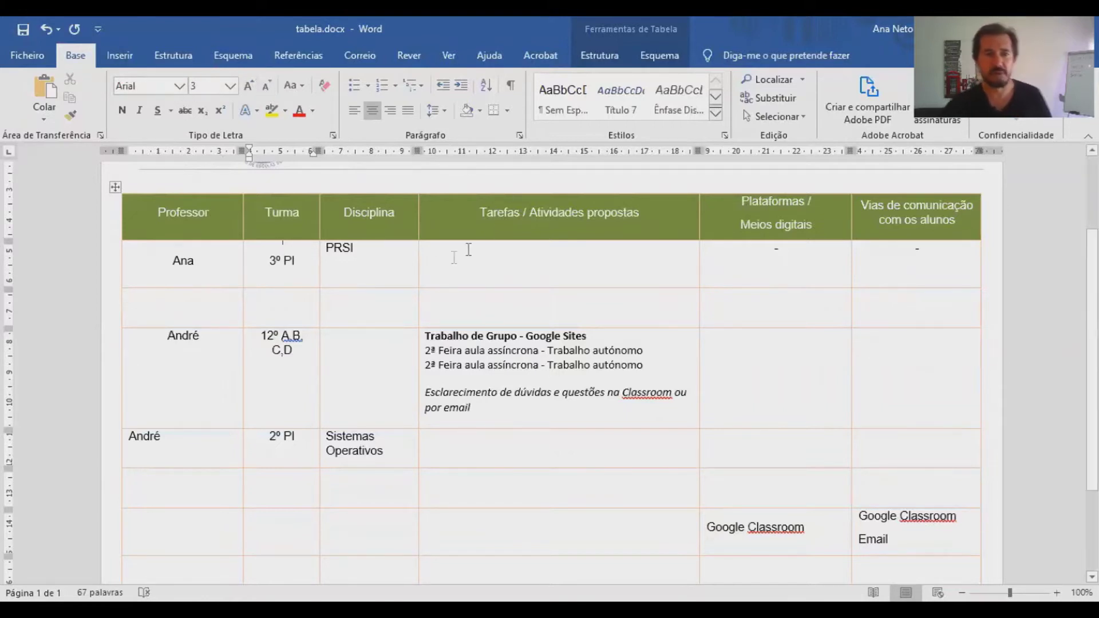
# Insert an empty line above "PRSI" in the Disciplina cell and centre the "PRSI" text.
pyautogui.click(399, 259)
pyautogui.press('Up')
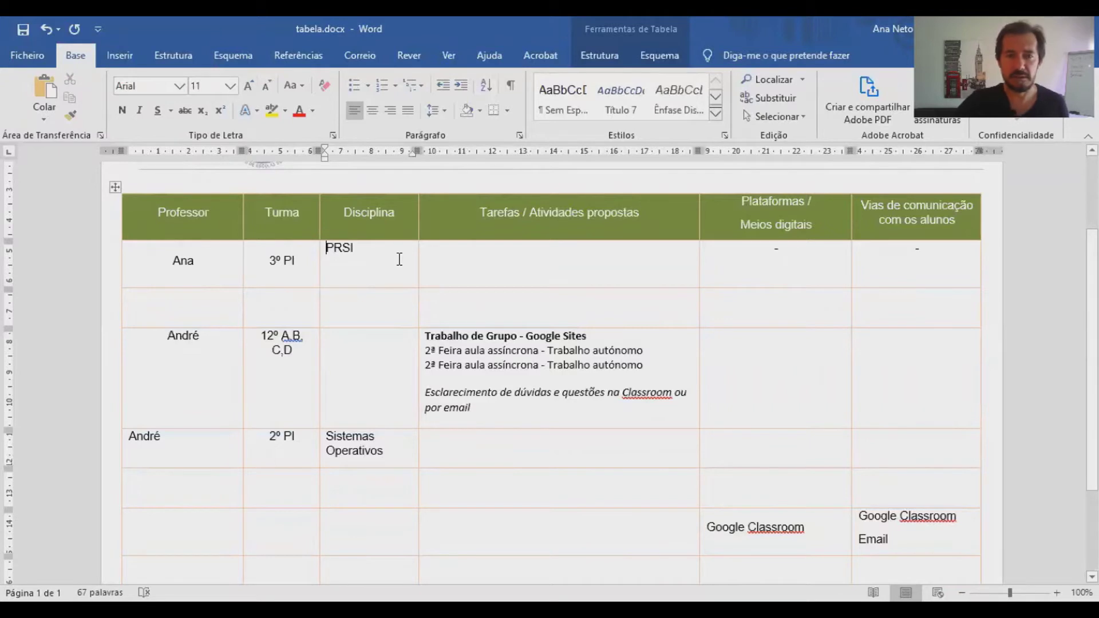
pyautogui.press('Return')
pyautogui.click(394, 306)
pyautogui.press('BackSpace')
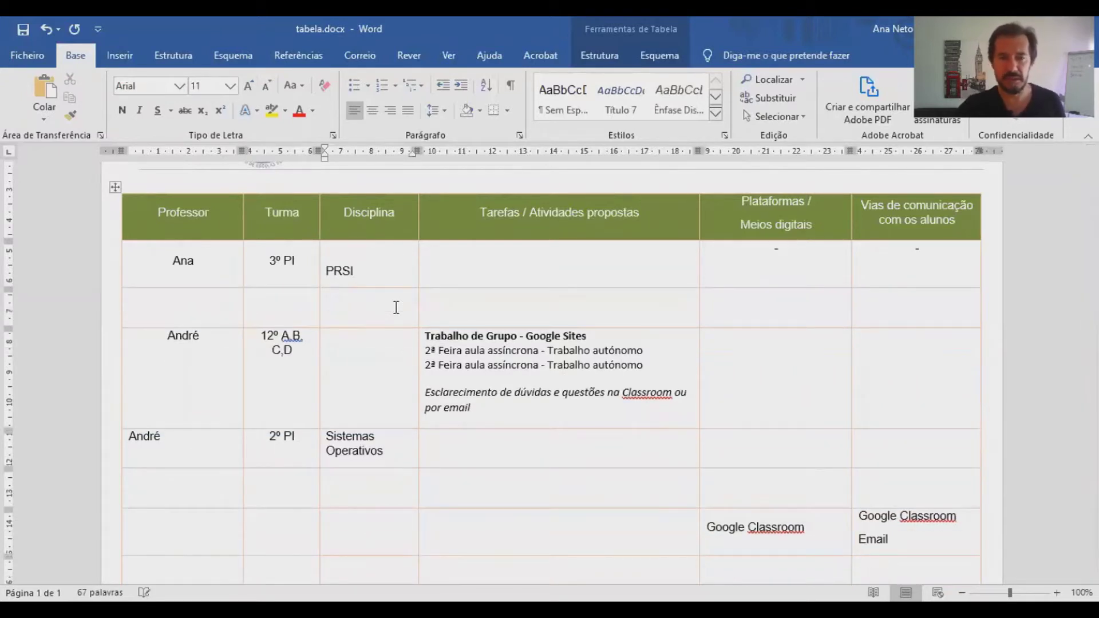
pyautogui.press('Up')
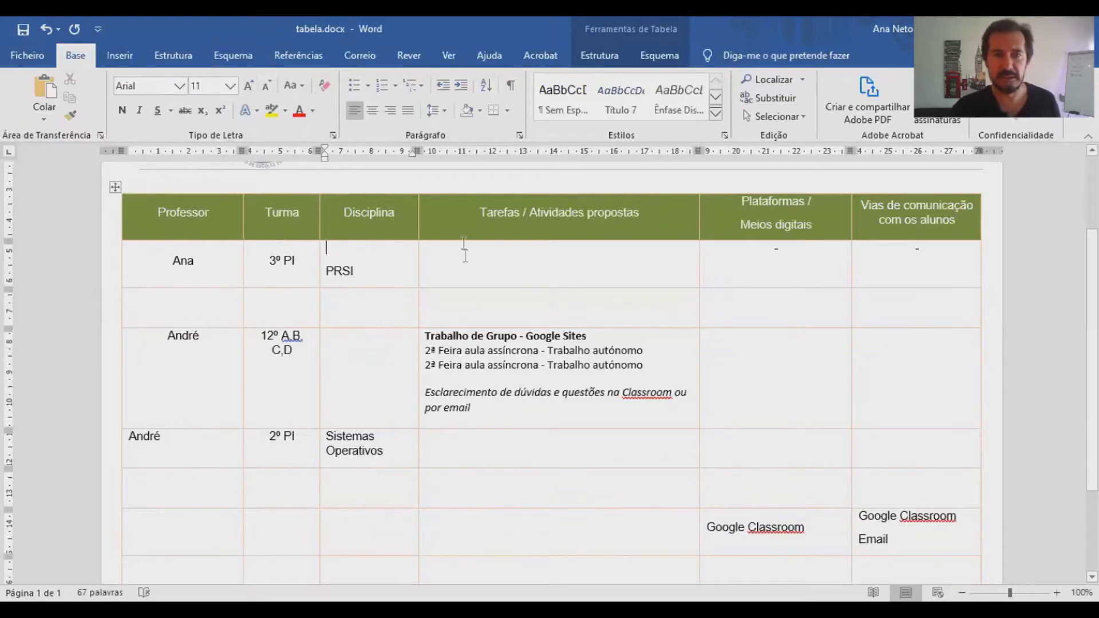
pyautogui.click(372, 269)
pyautogui.click(370, 103)
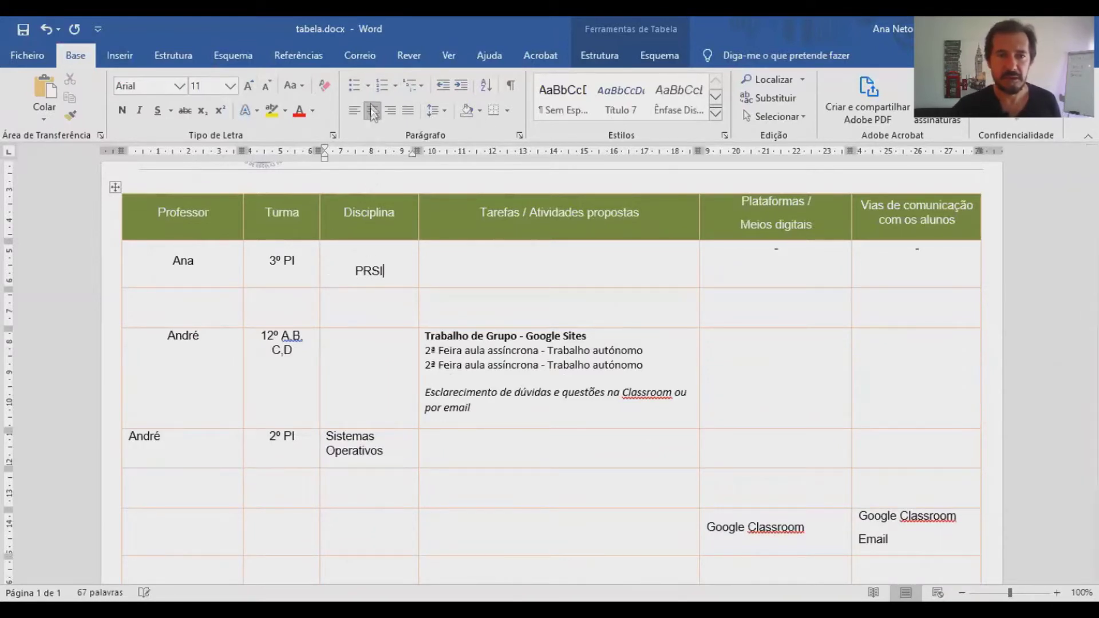
# Reduce the font size of the empty line above "PRSI" to 4.
pyautogui.click(379, 251)
pyautogui.click(266, 85)
pyautogui.click(267, 85)
pyautogui.click(267, 85)
pyautogui.click(267, 85)
pyautogui.click(267, 84)
pyautogui.click(266, 85)
pyautogui.click(267, 85)
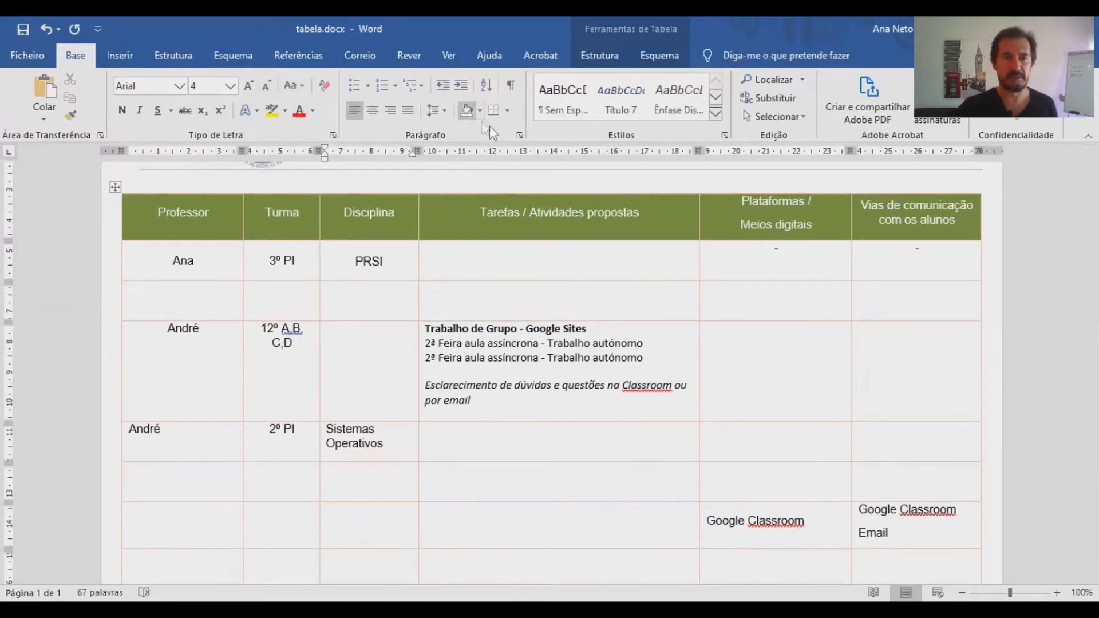
# Move the "Trabalho de Grupo - Google Sites" task text from the 12º A,B,C,D row to the PRSI row's Tarefas cell.
pyautogui.moveTo(493, 399); pyautogui.dragTo(423, 341)
pyautogui.hotkey('ctrl', 'c')
pyautogui.press('Delete')
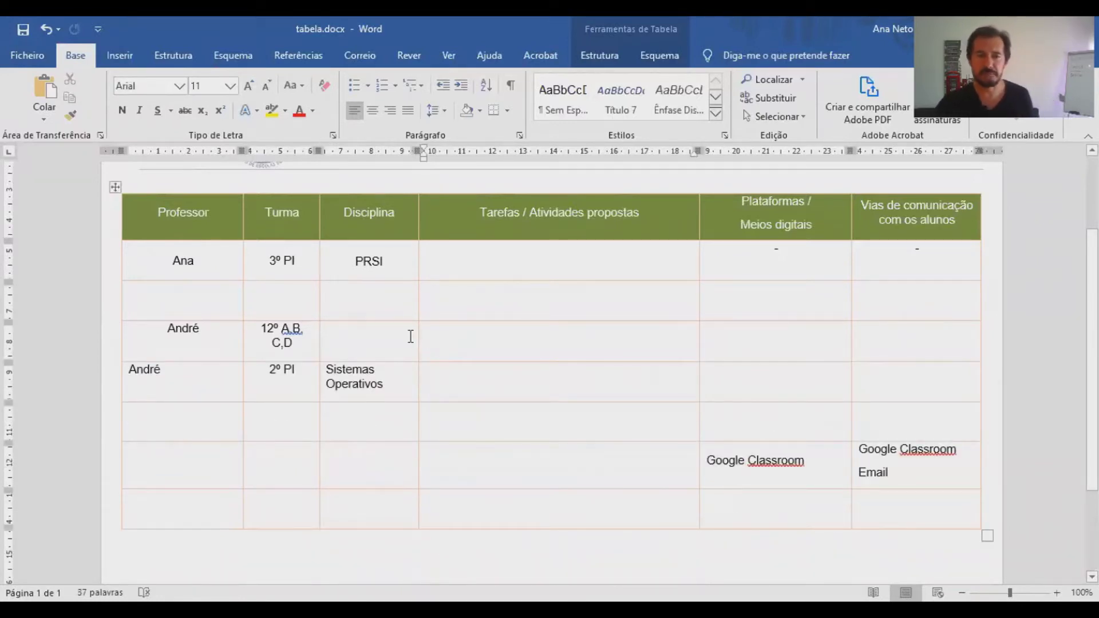
pyautogui.click(585, 255)
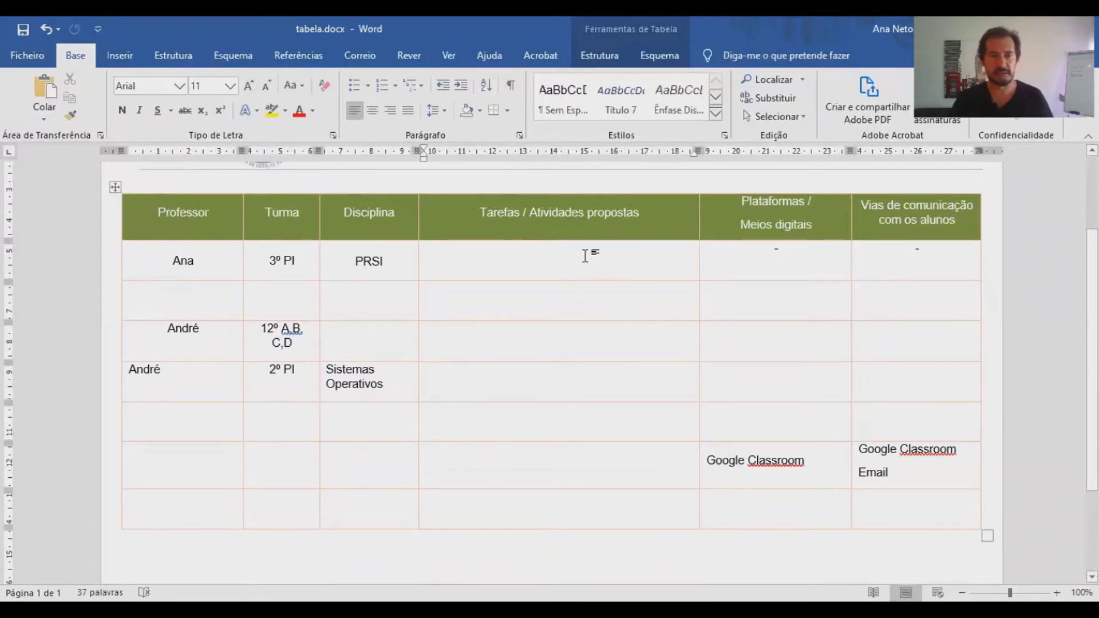
pyautogui.hotkey('ctrl', 'v')
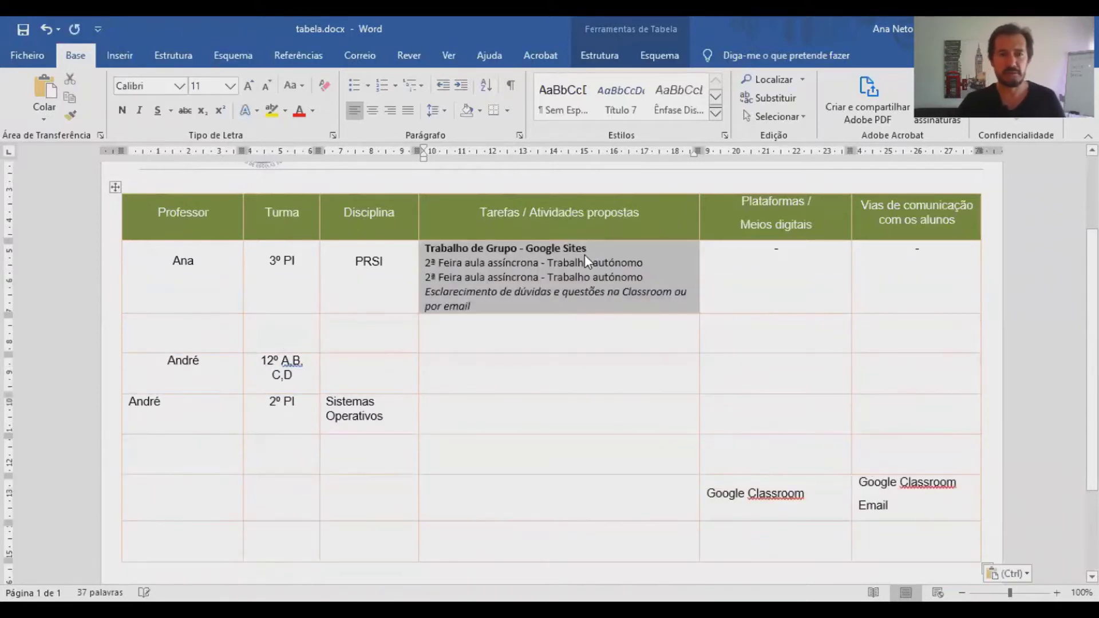
pyautogui.click(442, 341)
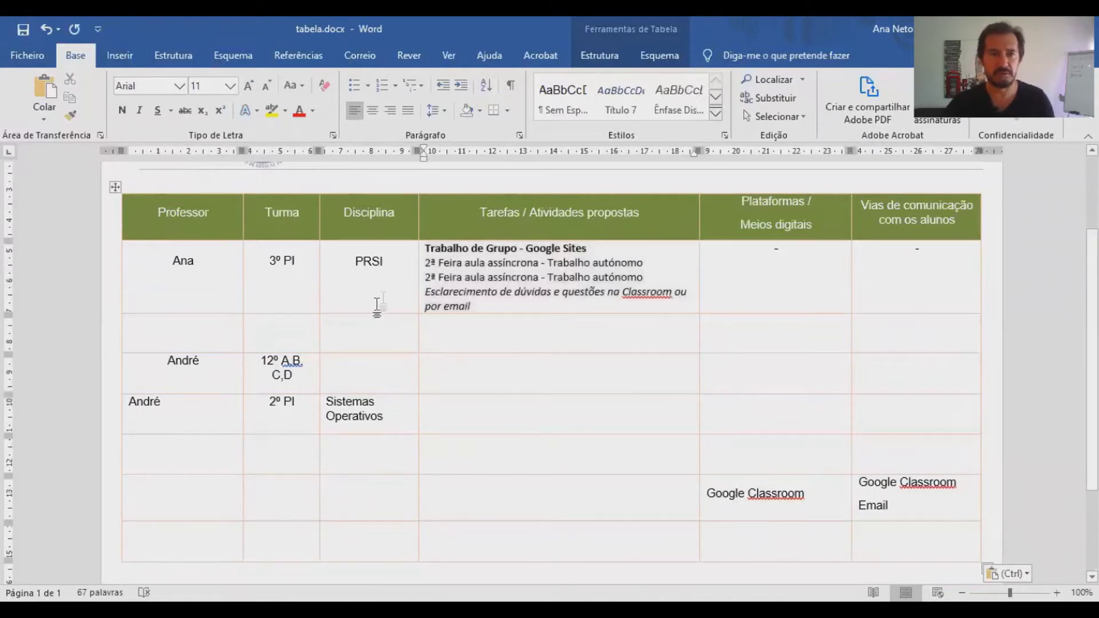
# Add one more small empty line above "PRSI", "3º PI" and the teacher's name in the first body row.
pyautogui.click(359, 247)
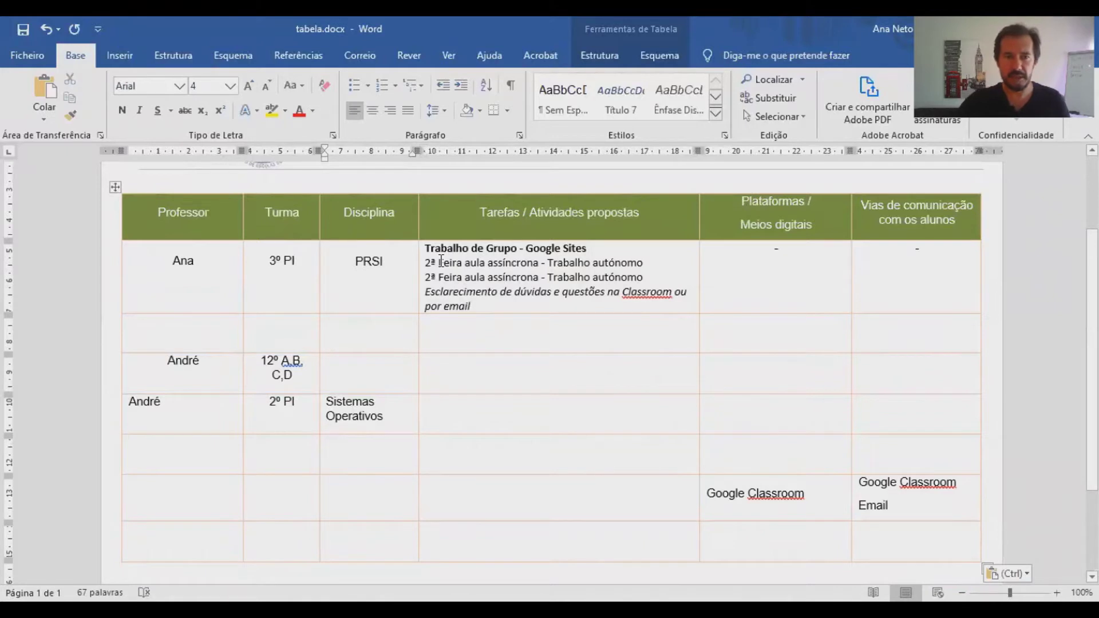
pyautogui.press('Return')
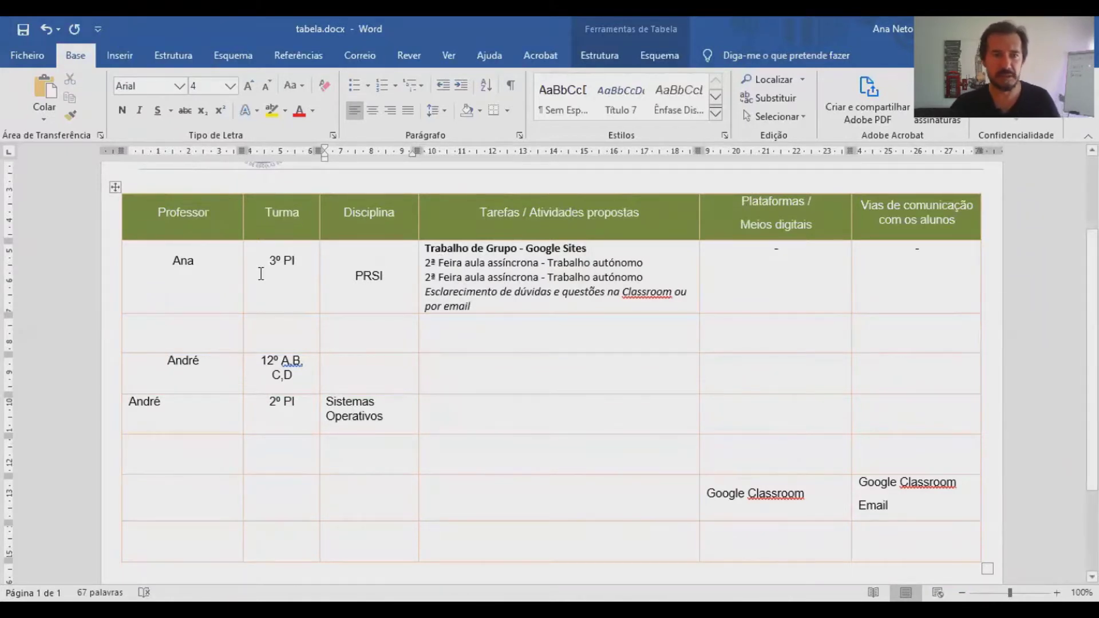
pyautogui.click(295, 243)
pyautogui.press('Return')
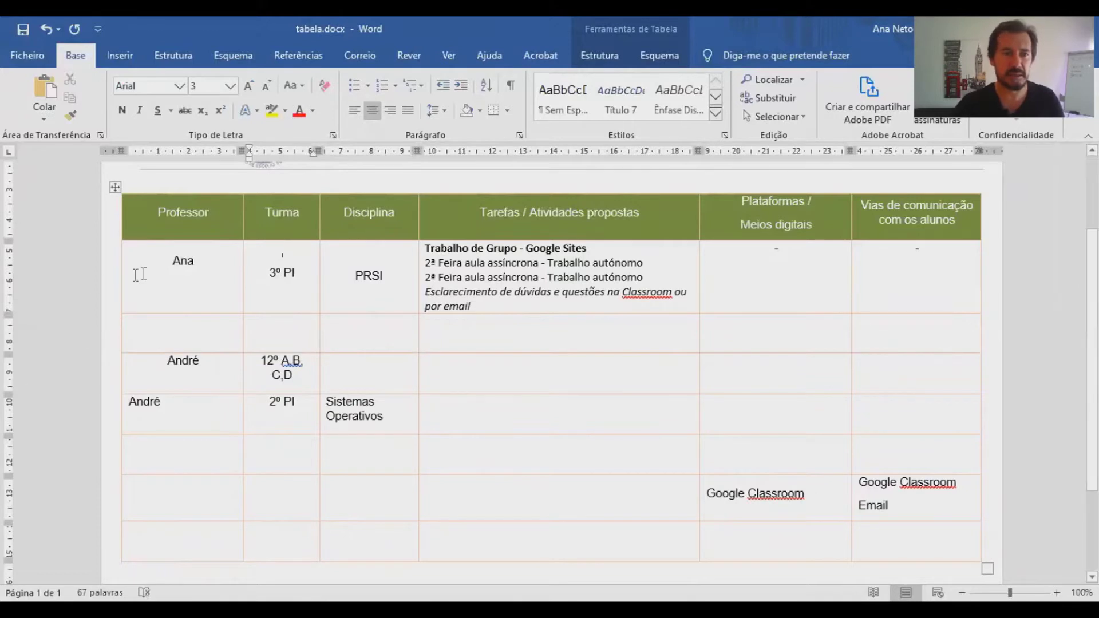
pyautogui.click(202, 248)
pyautogui.press('Return')
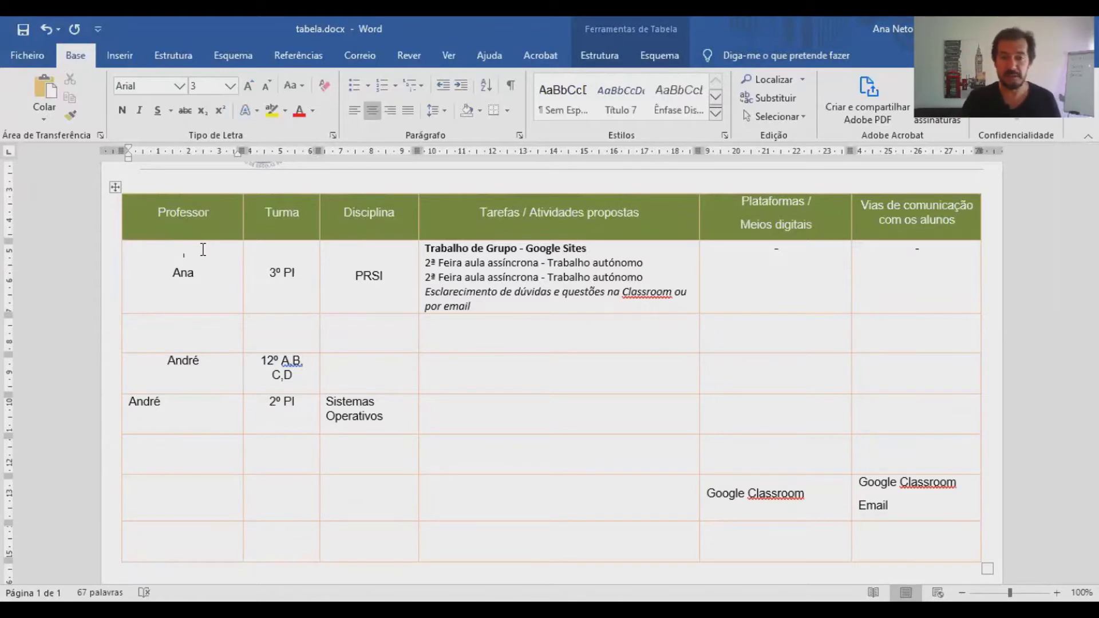
# Left-align the teacher's name in the first body row and pad it with spaces towards the middle of the cell.
pyautogui.click(148, 274)
pyautogui.click(355, 111)
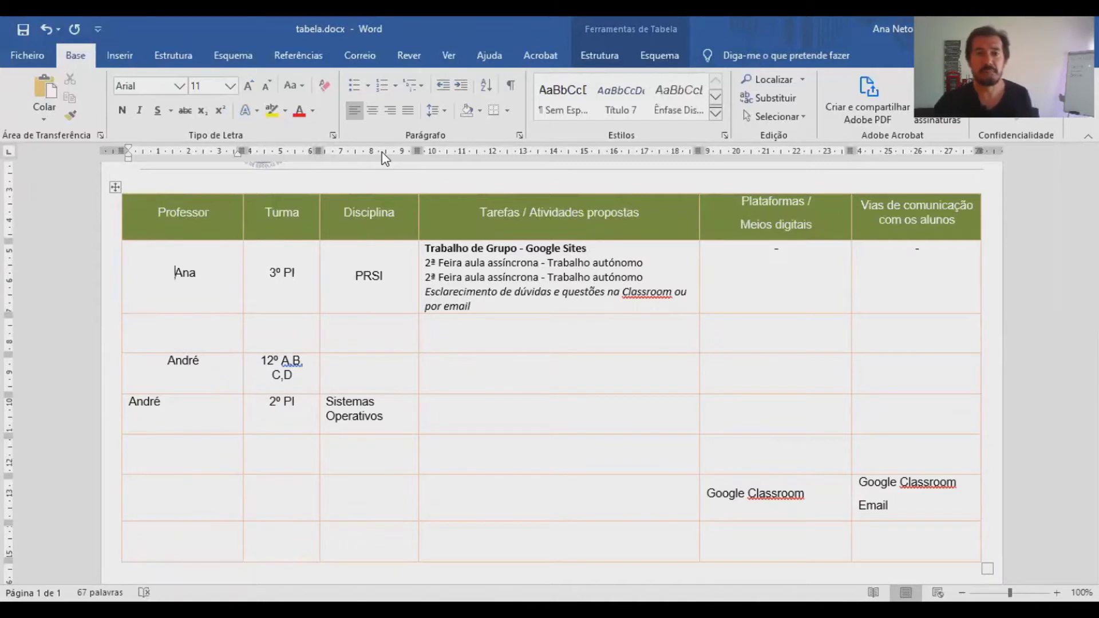
# Add three empty lines after "por email" in the first body row's Tarefas cell.
pyautogui.click(549, 307)
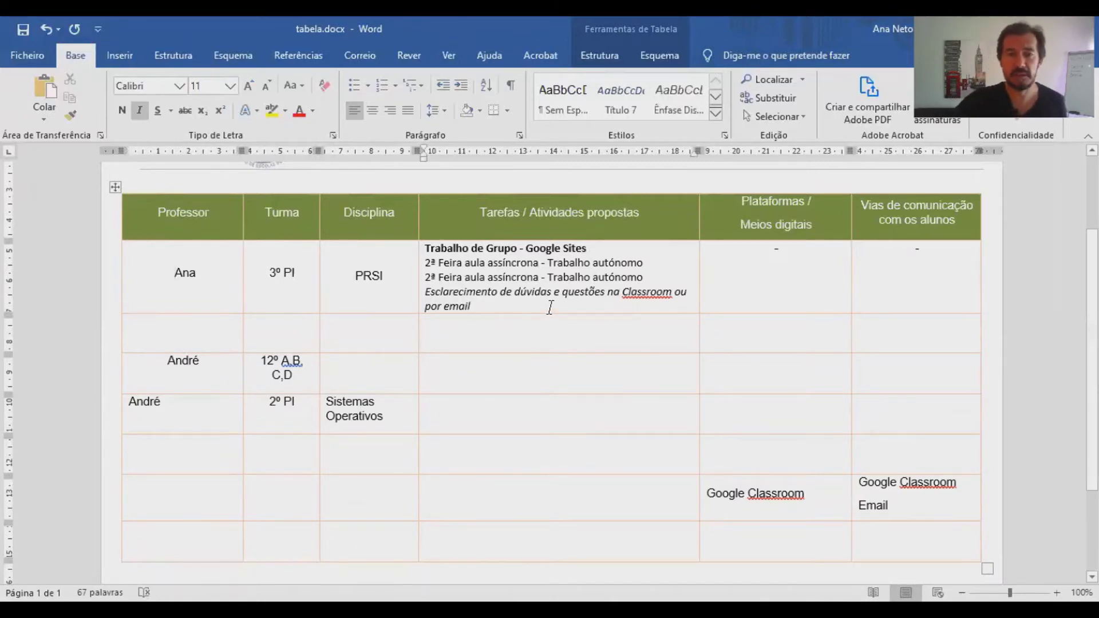
pyautogui.press('Return')
pyautogui.press('Return')
pyautogui.press('Return')
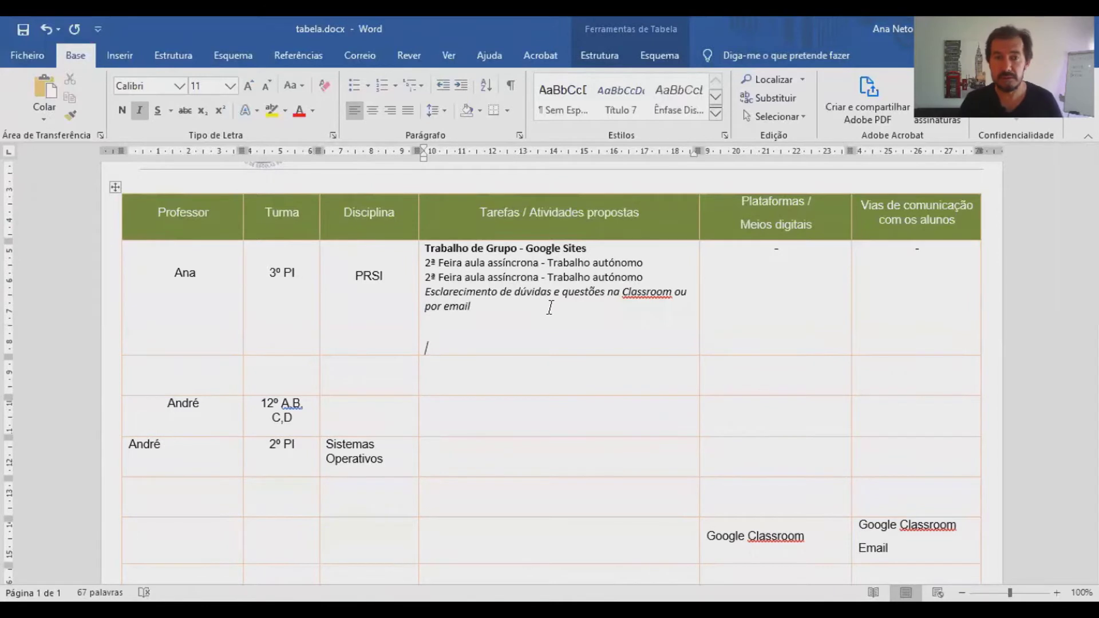
# Remove the empty lines and the leading spaces before the teacher's name in the first body row.
pyautogui.click(181, 244)
pyautogui.press('Delete')
pyautogui.press('Delete')
pyautogui.press('Delete')
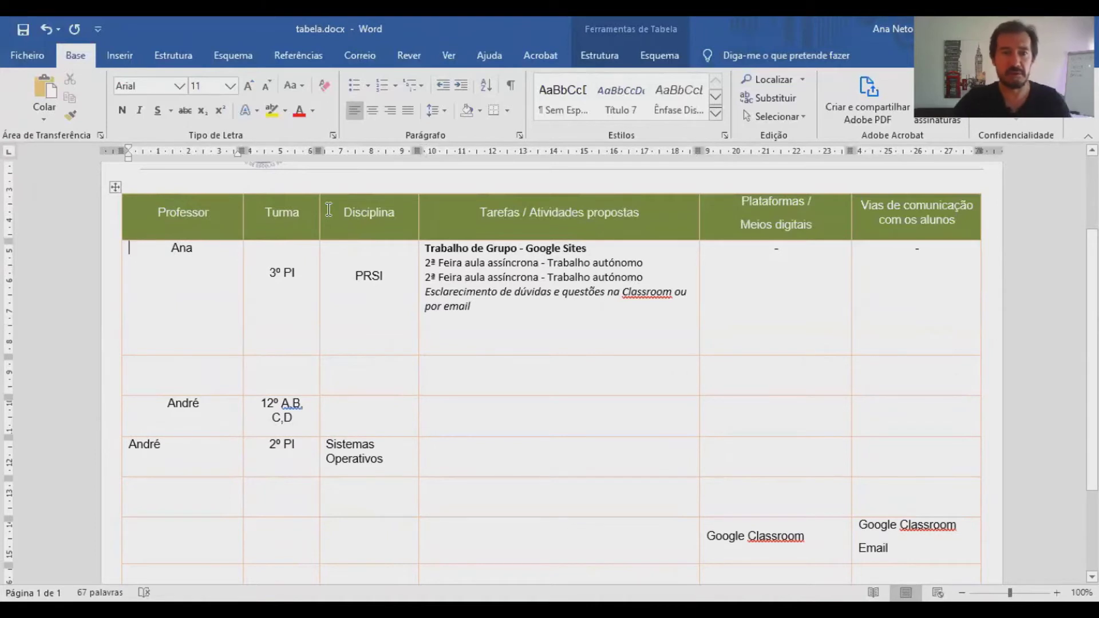
pyautogui.hotkey('shift', 'Right')
pyautogui.press('Delete')
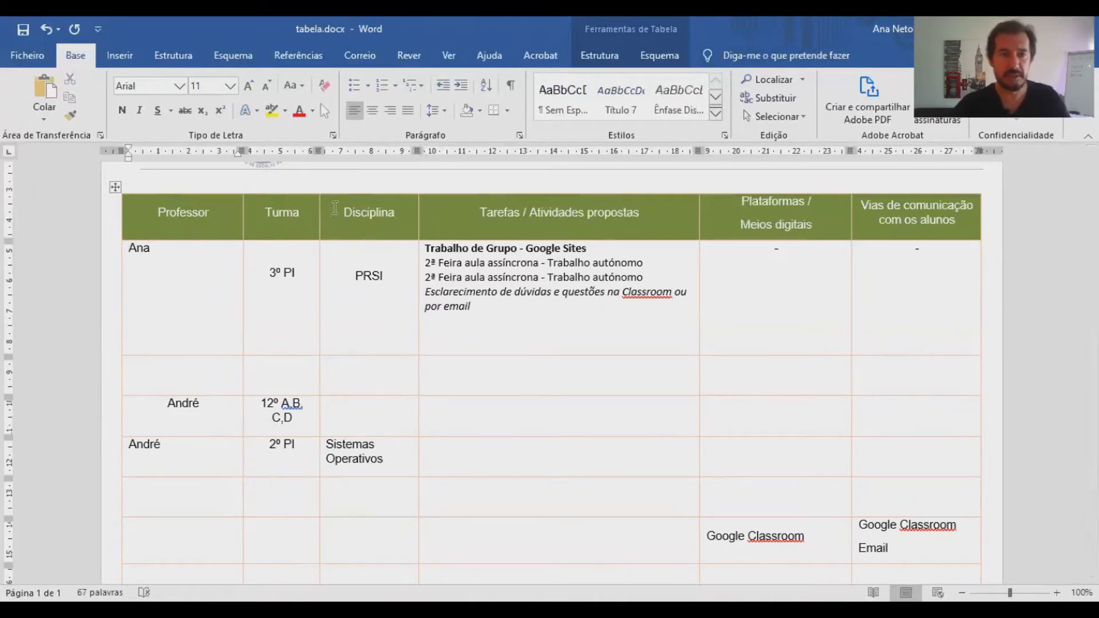
# Remove the empty lines above "3º PI" and "PRSI" in the first body row and left-align both texts.
pyautogui.click(300, 248)
pyautogui.press('Delete')
pyautogui.hotkey('ctrl', 'l')
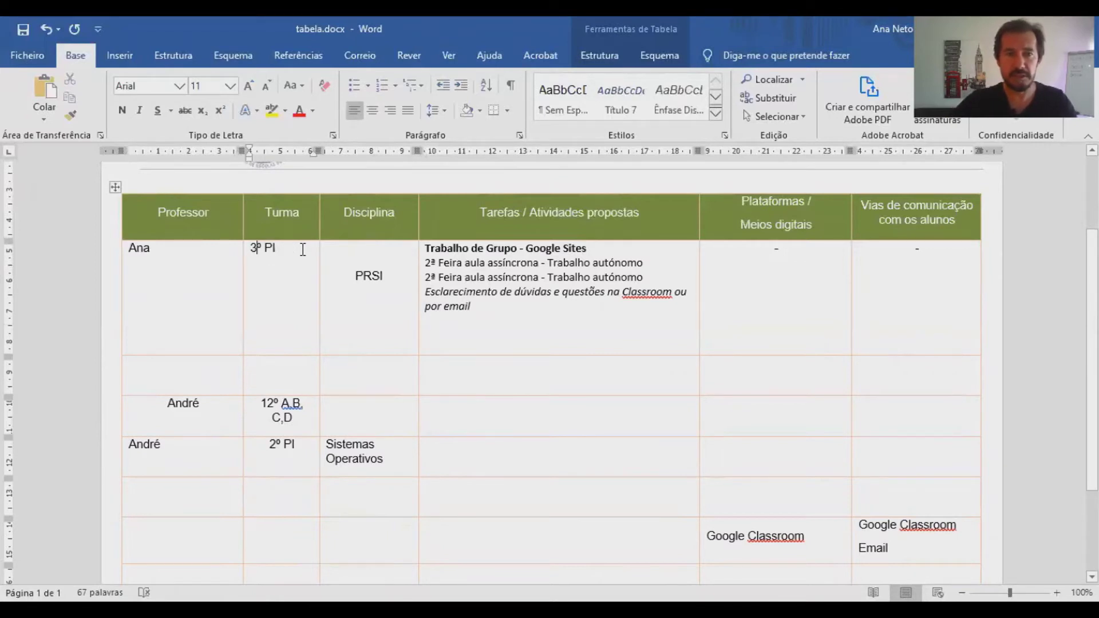
pyautogui.press('Right')
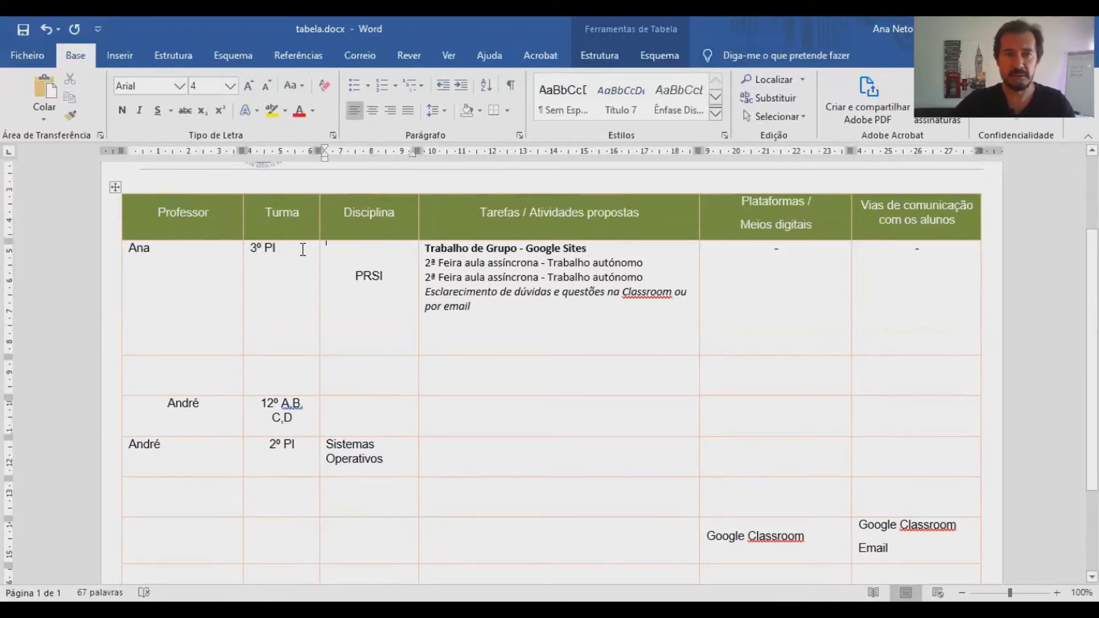
pyautogui.press('Delete')
pyautogui.hotkey('ctrl', 'l')
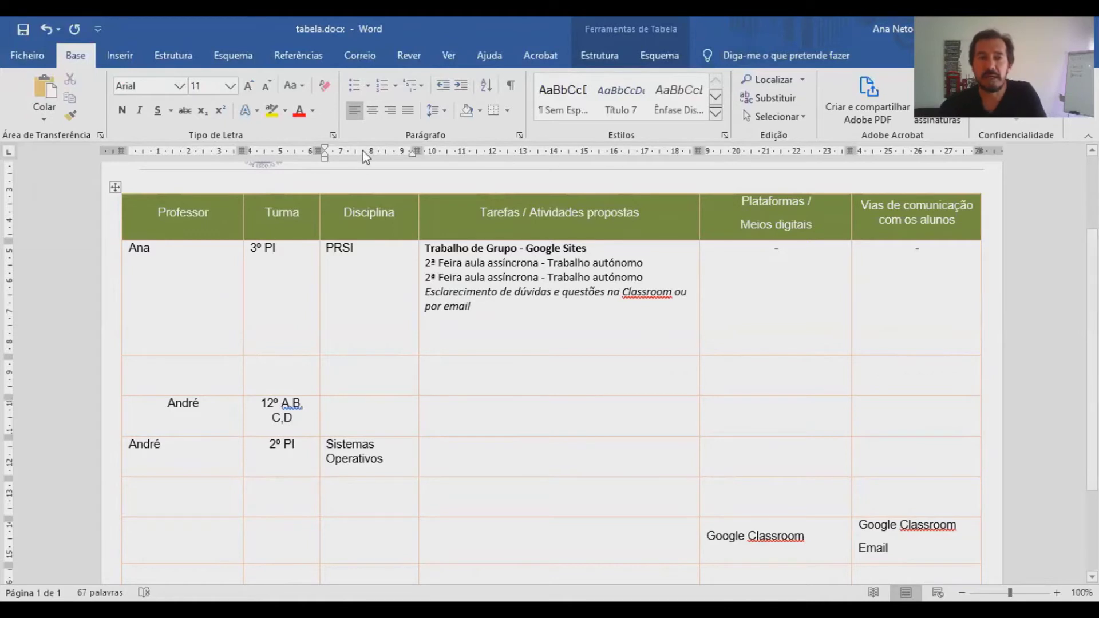
pyautogui.click(359, 108)
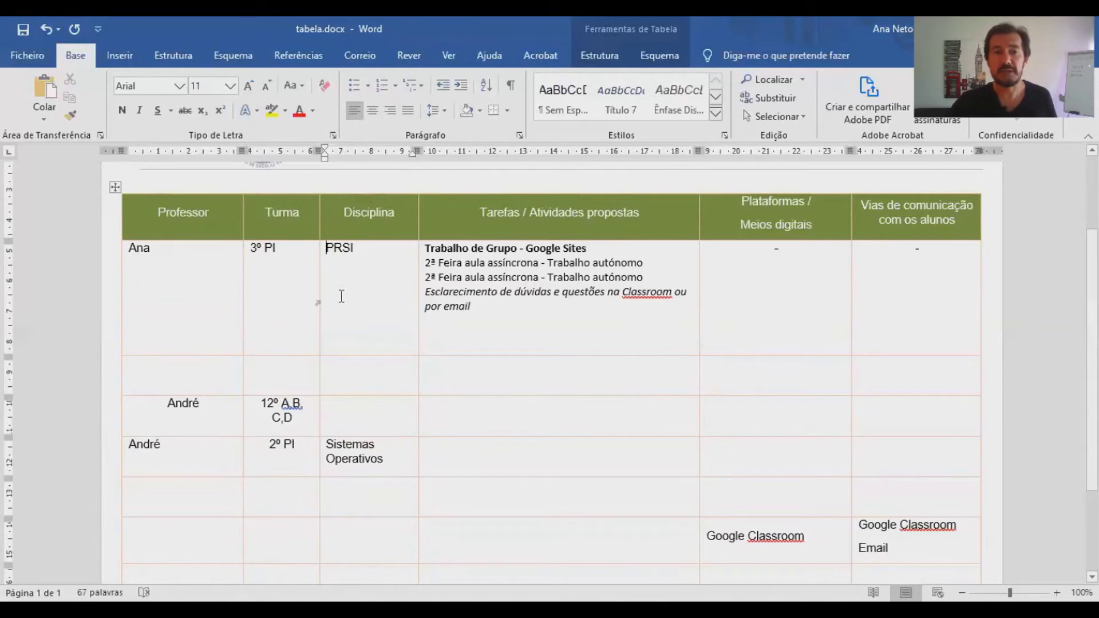
# Centre the first body row's Professor, Turma and Disciplina cells horizontally in one operation.
pyautogui.moveTo(170, 247); pyautogui.dragTo(344, 256)
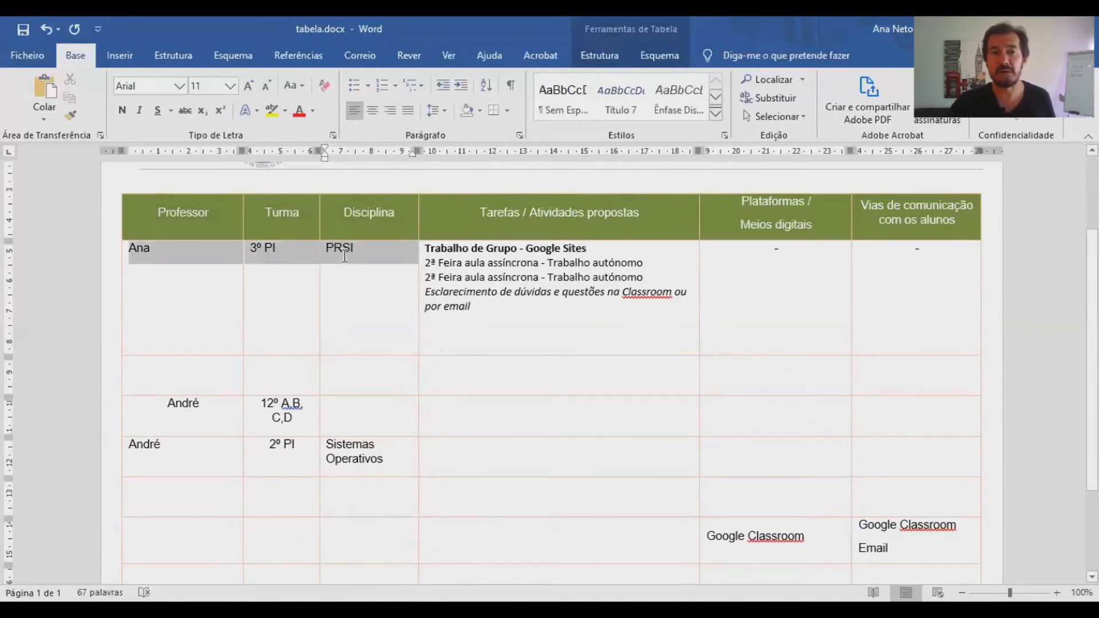
pyautogui.click(372, 110)
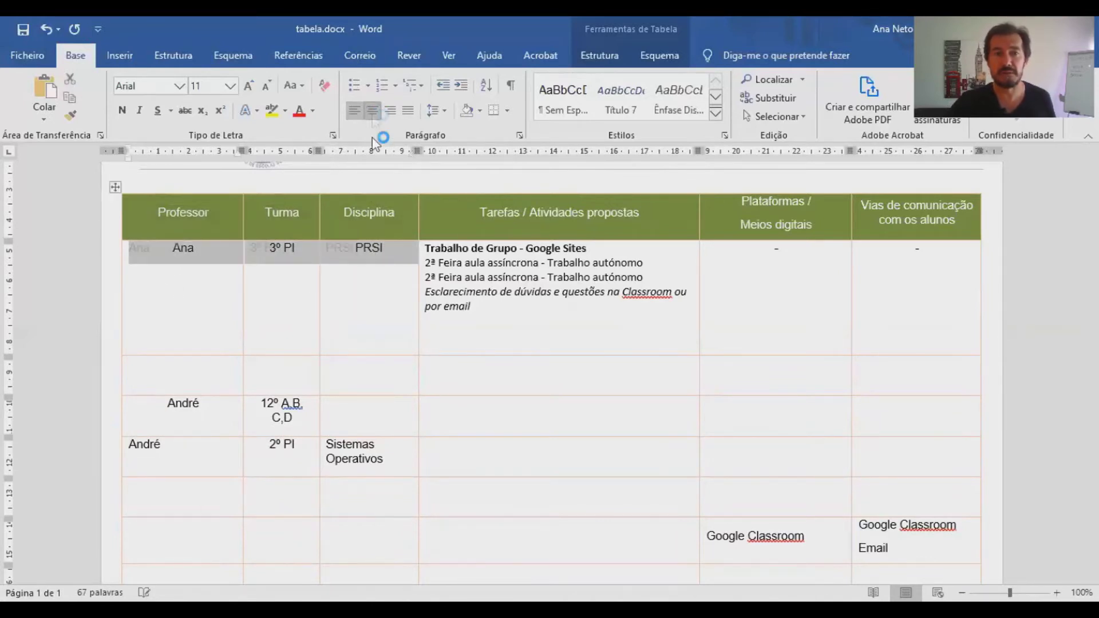
pyautogui.click(367, 275)
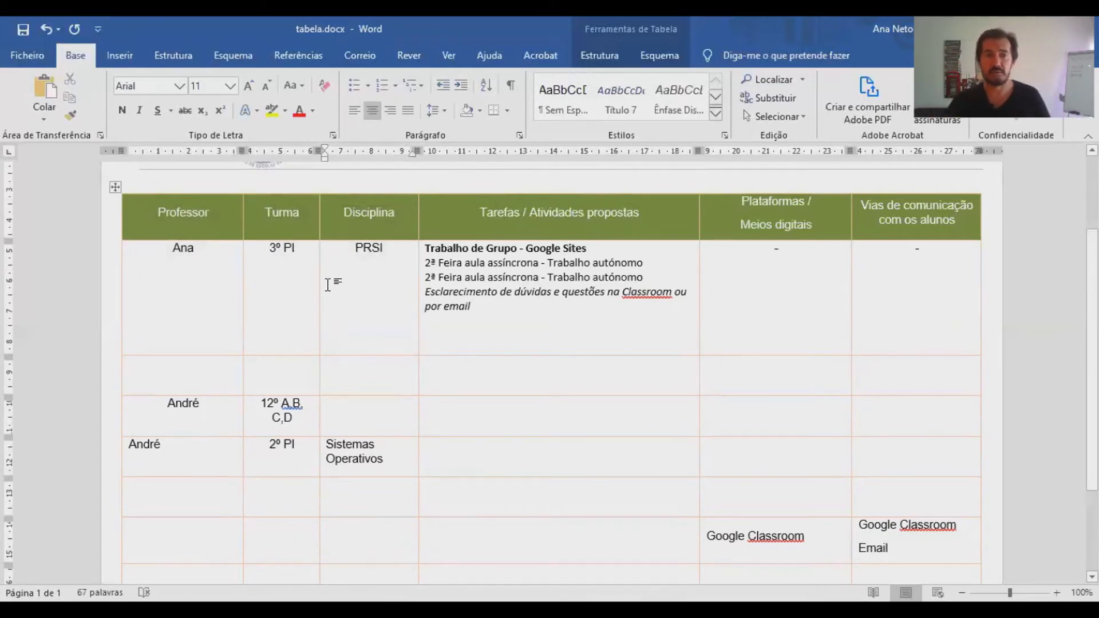
# Centre the text of the first body row's Professor, Turma and Disciplina cells both vertically and horizontally using the cell alignment options.
pyautogui.moveTo(240, 277); pyautogui.dragTo(344, 296)
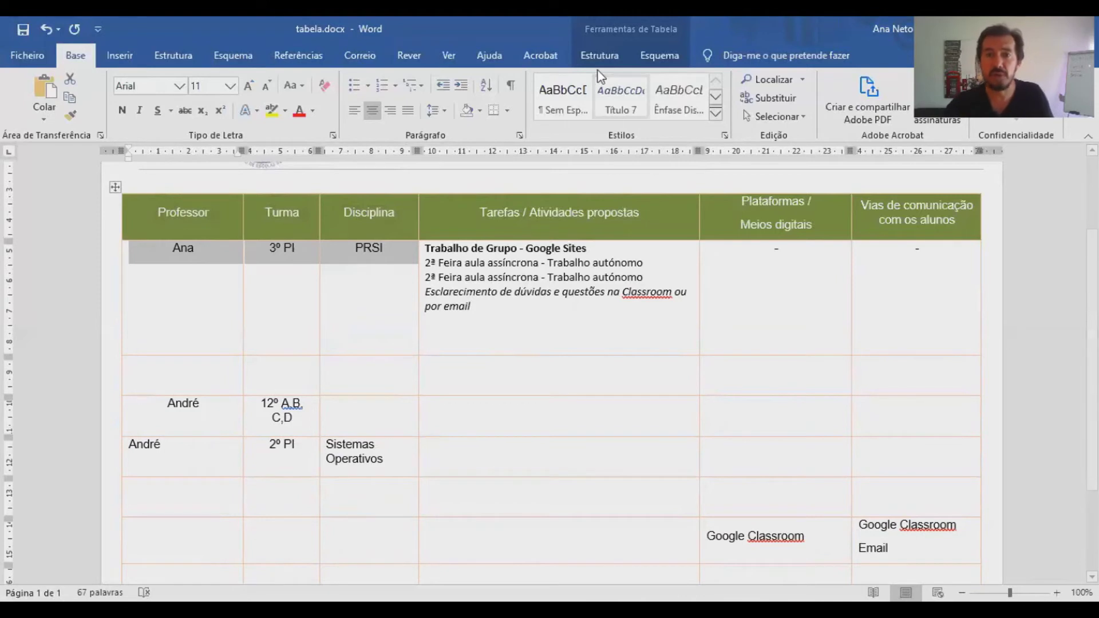
pyautogui.click(662, 55)
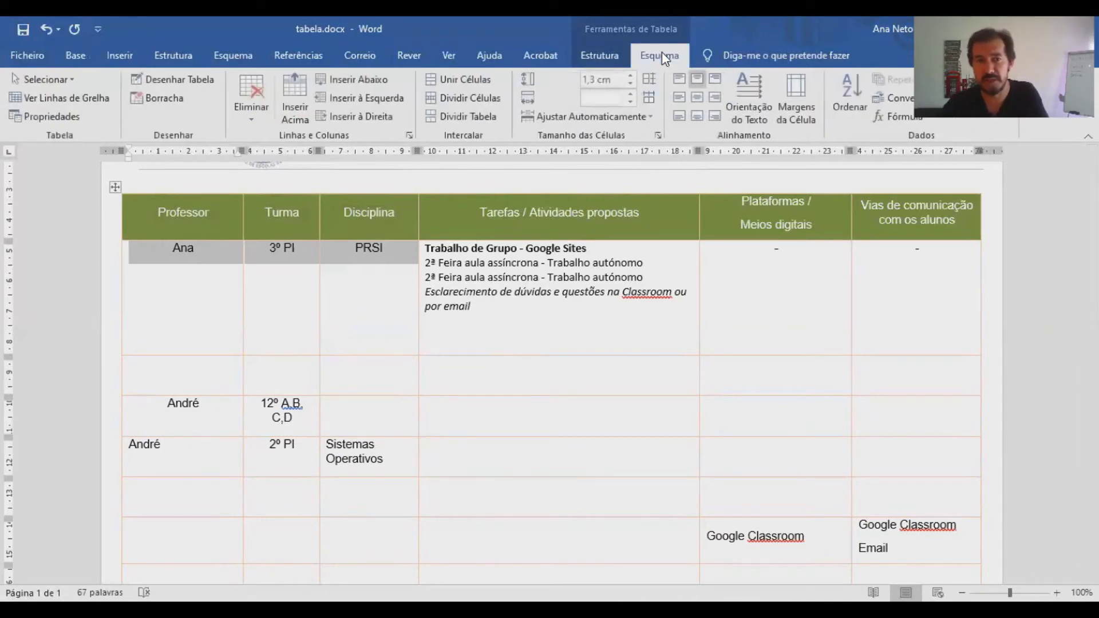
pyautogui.click(699, 101)
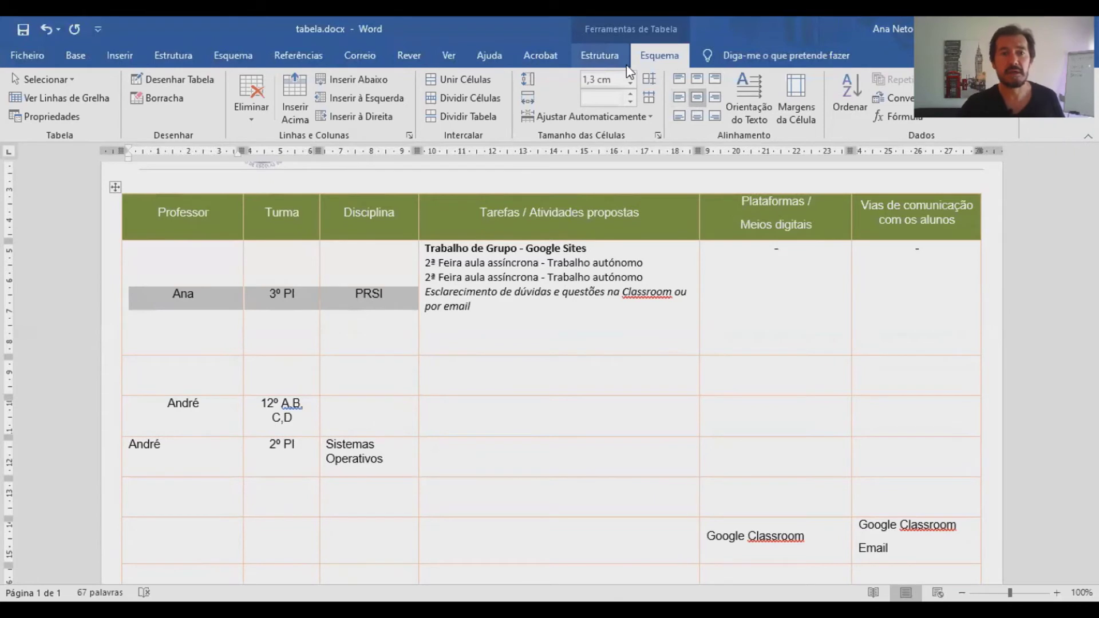
pyautogui.click(279, 304)
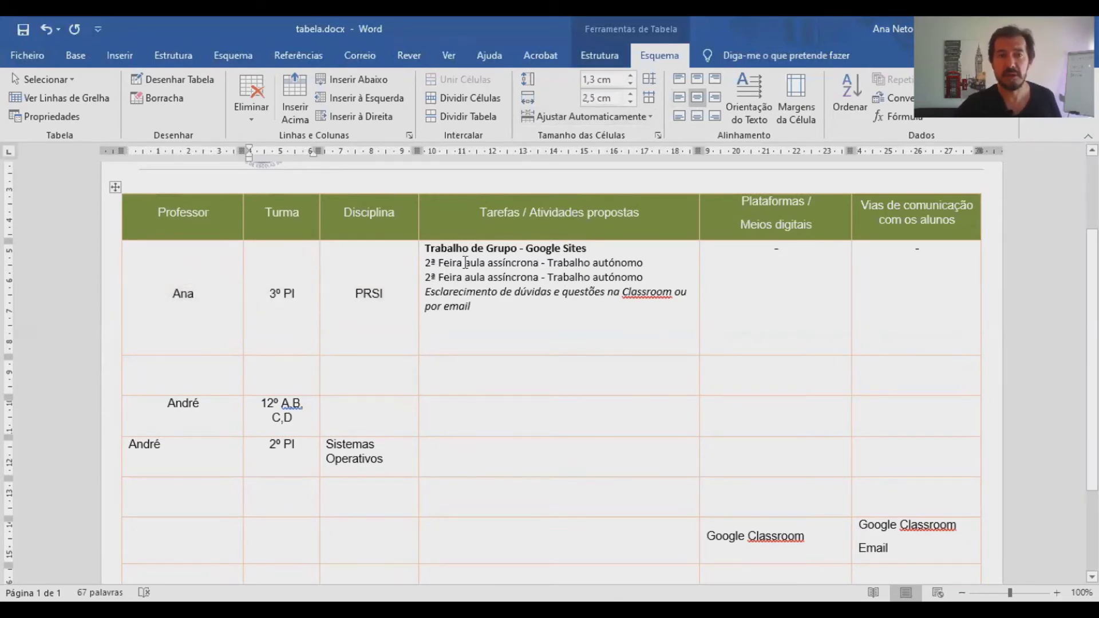
# Duplicate the "Trabalho de Grupo - Google Sites" text block directly beneath itself in the first body row's Tarefas cell.
pyautogui.moveTo(478, 307); pyautogui.dragTo(427, 246)
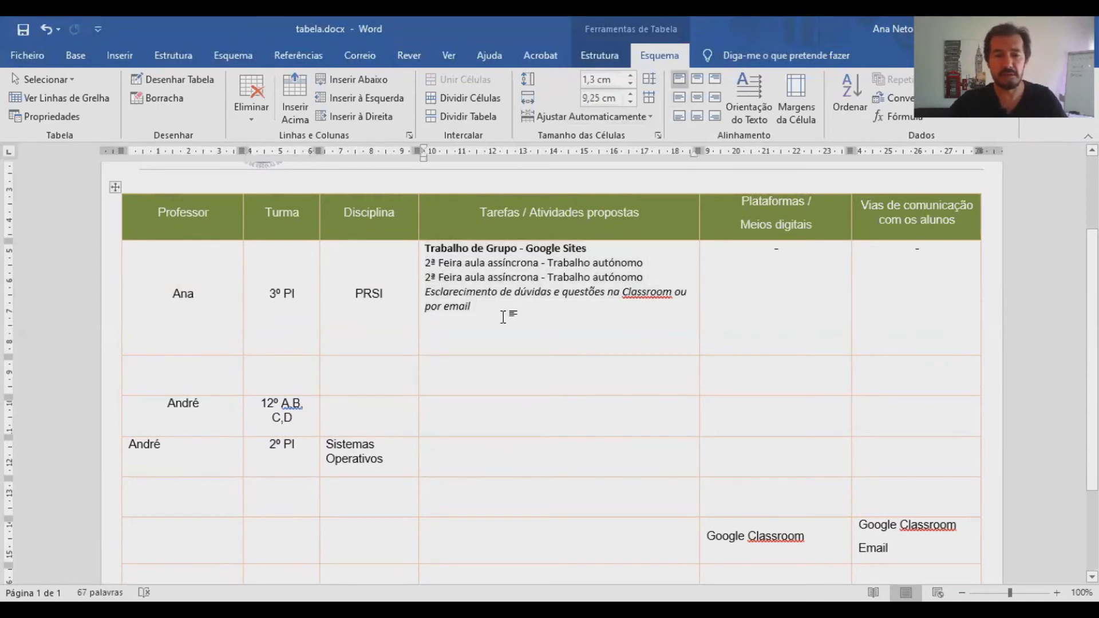
pyautogui.write('Trabalho de Grupo - Google Sites 2ª Feira aula assíncrona - Trabalho autónomo 2ª Feira aula assíncrona - Trabalho autónomo Esclarecimento de dúvidas e questões na Classroom ou por email')
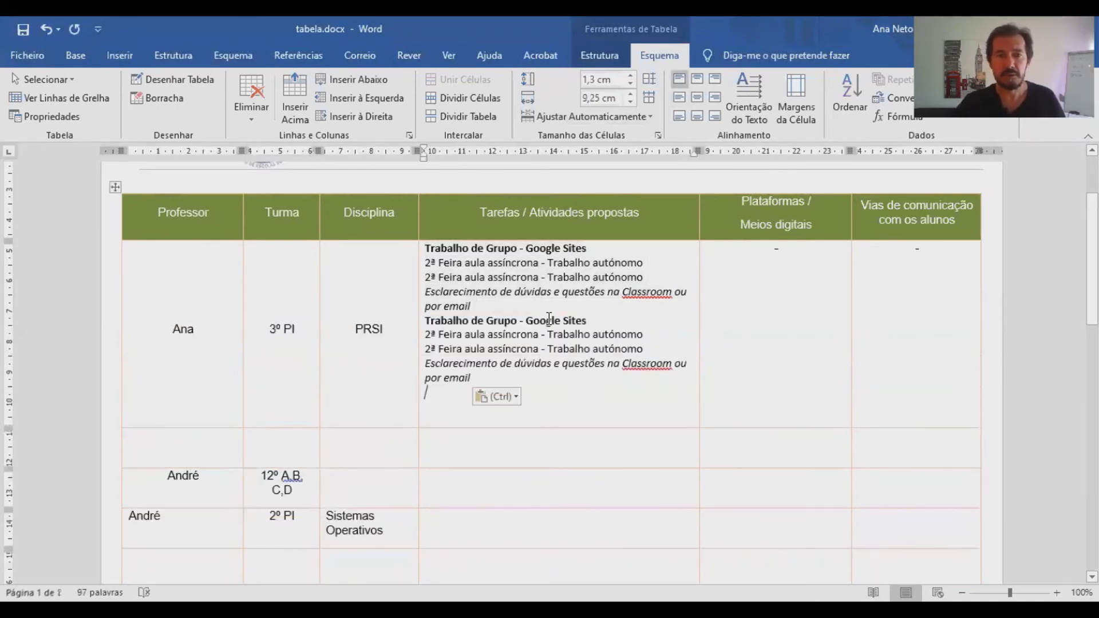
pyautogui.moveTo(273, 331); pyautogui.dragTo(355, 389)
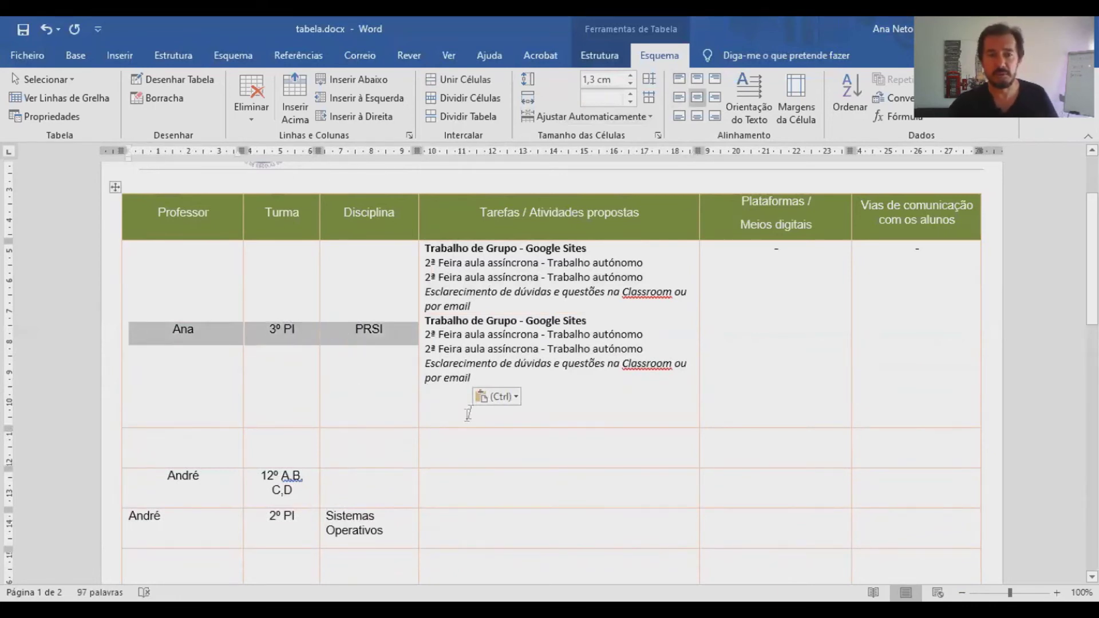
# Align all the text in the first body row's Tarefas cell vertically centred and to the left.
pyautogui.tripleClick(471, 370)
pyautogui.moveTo(472, 370); pyautogui.dragTo(423, 248)
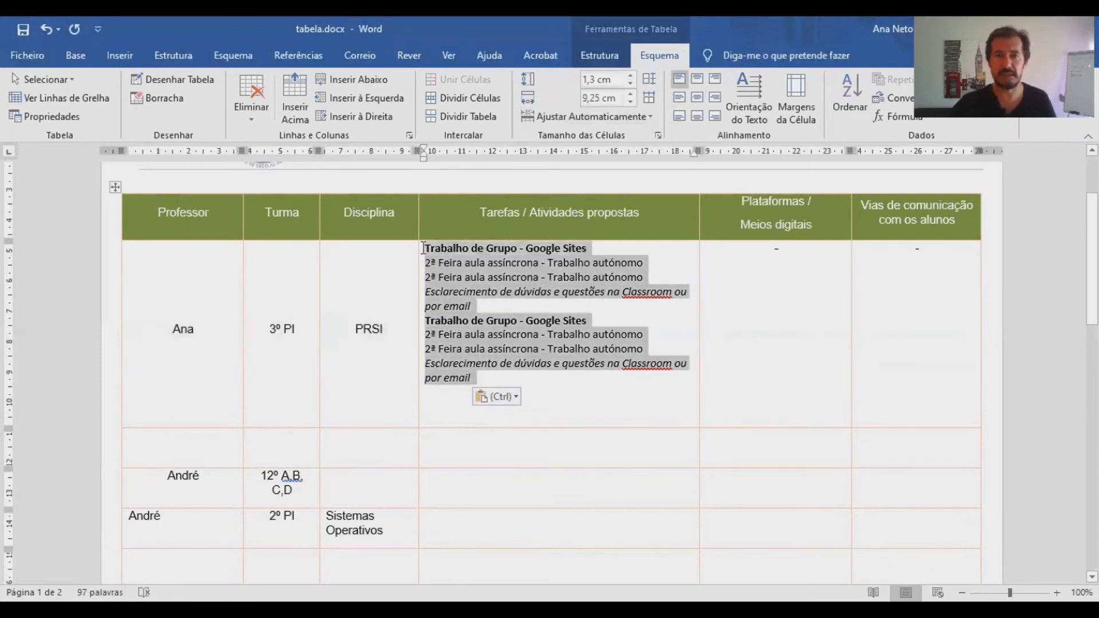
pyautogui.click(682, 99)
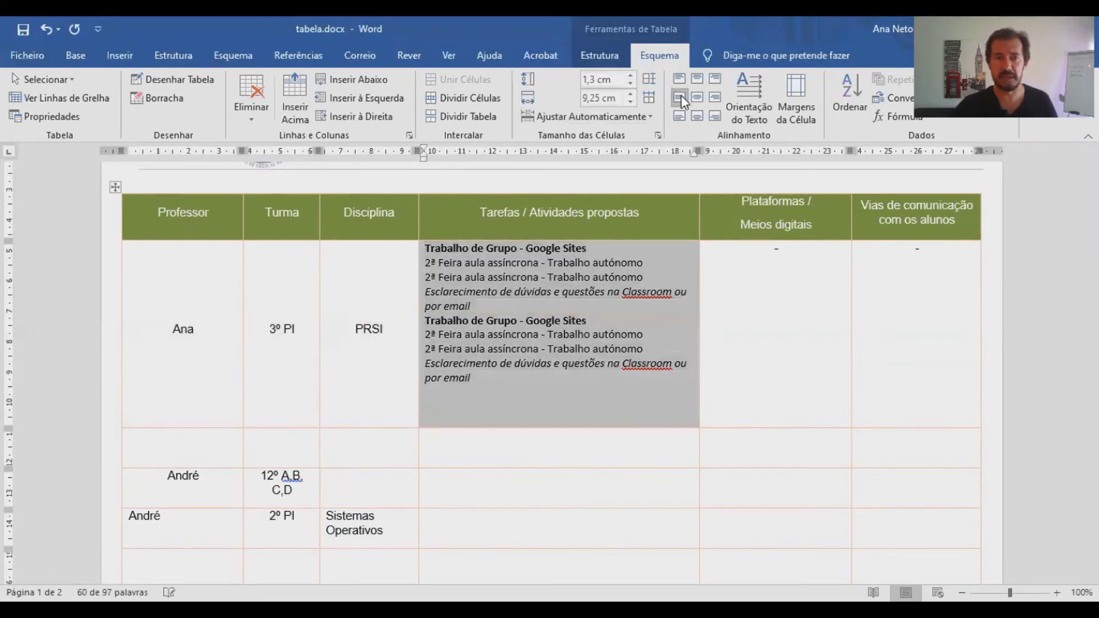
# Remove the empty lines at the end of the first body row's Tarefas cell and insert one blank line between its two text blocks.
pyautogui.click(571, 405)
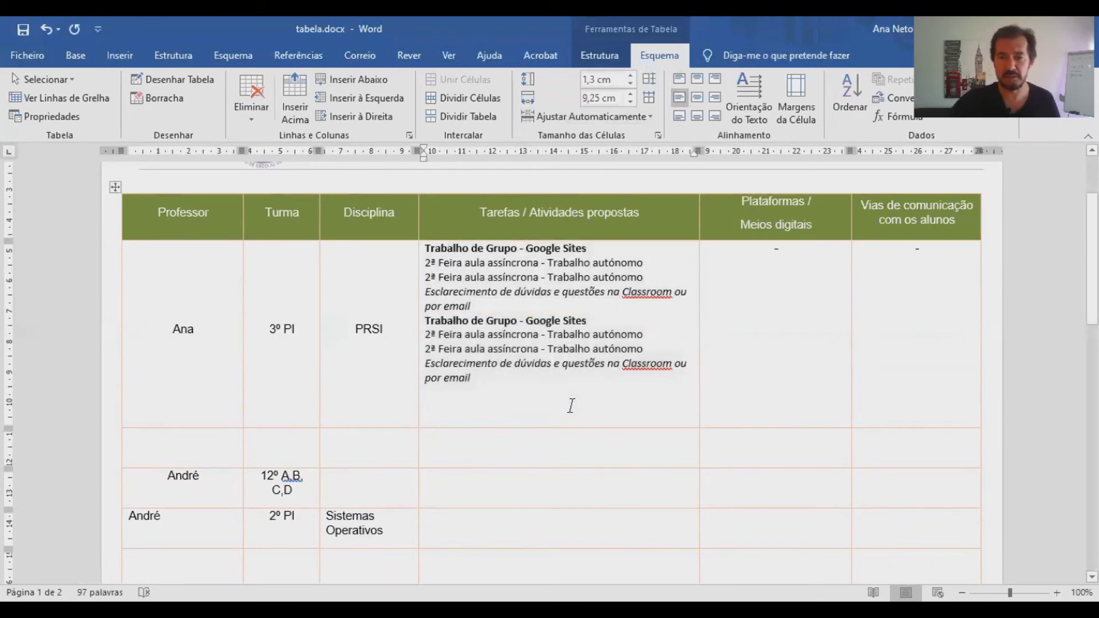
pyautogui.press('BackSpace')
pyautogui.press('BackSpace')
pyautogui.press('BackSpace')
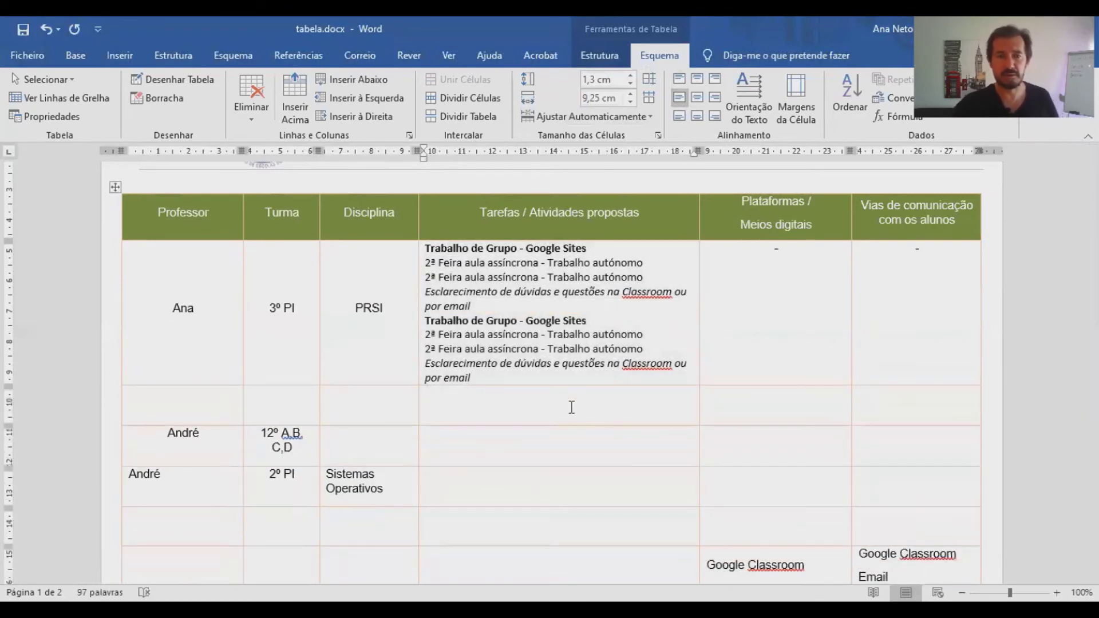
pyautogui.click(499, 313)
pyautogui.press('Return')
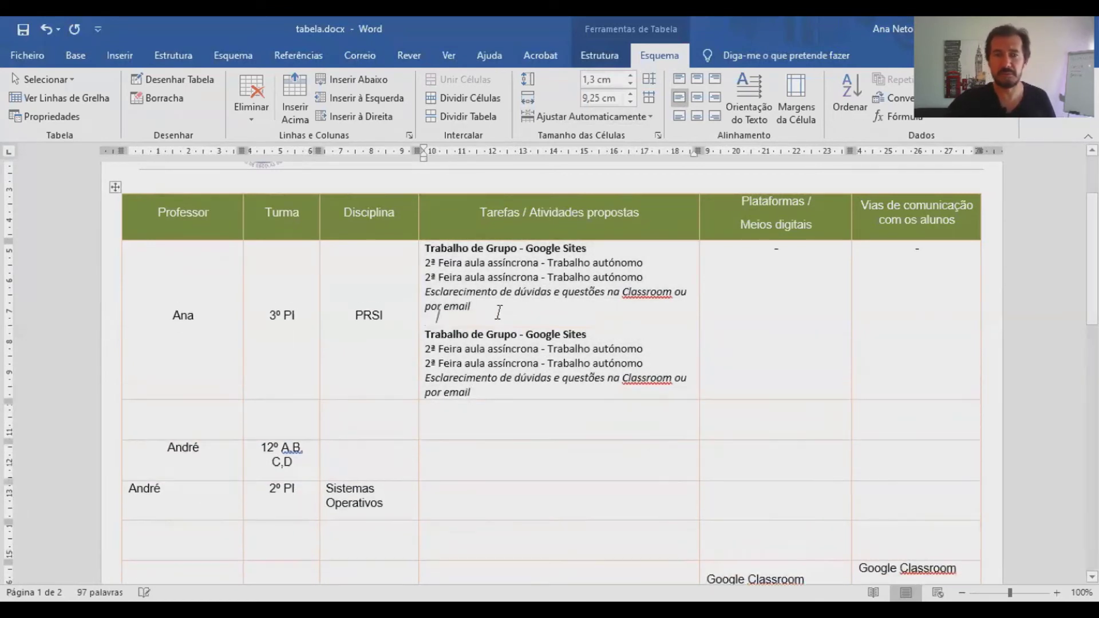